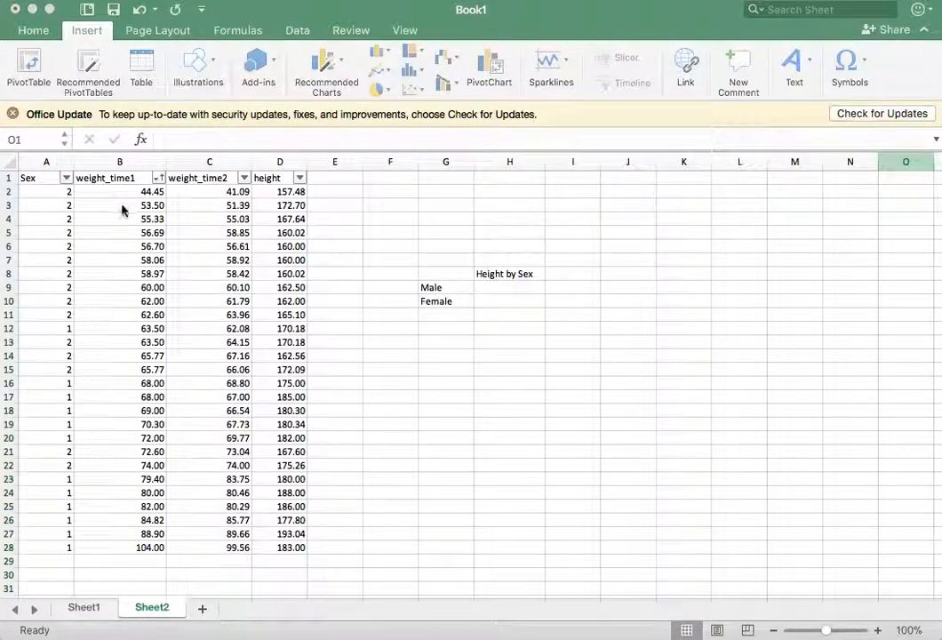
click(67, 181)
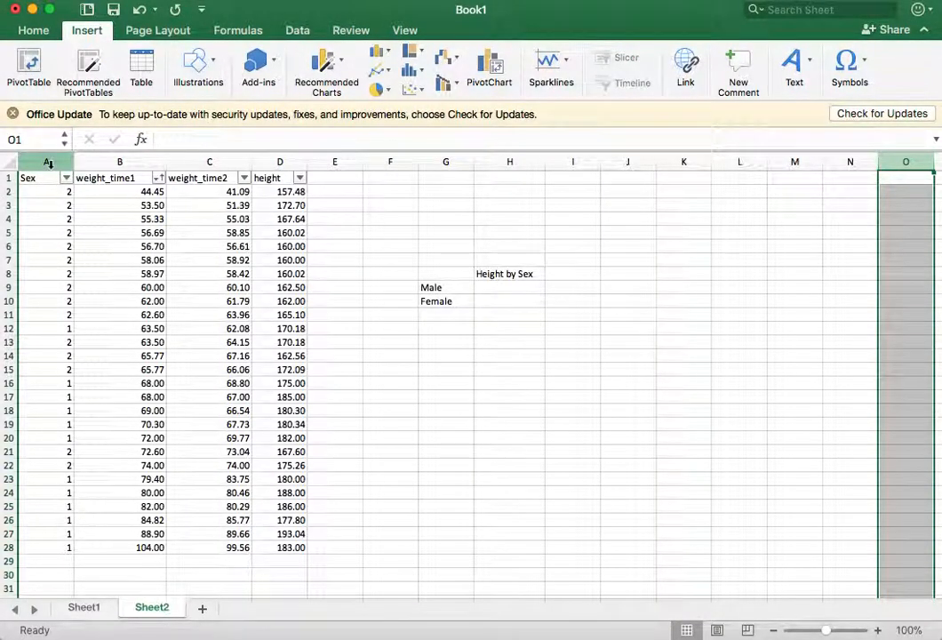
drag(48, 163, 304, 179)
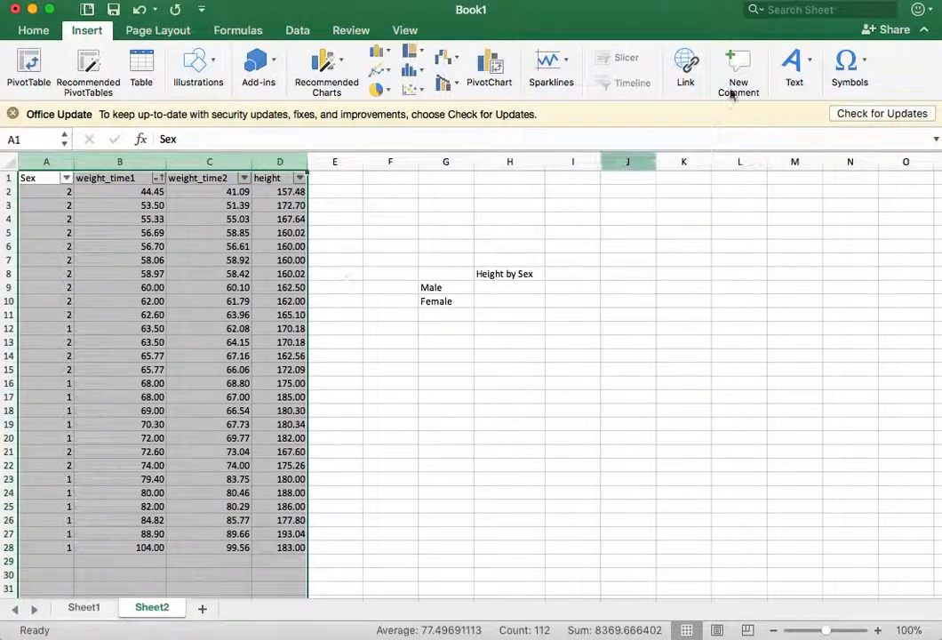
click(37, 33)
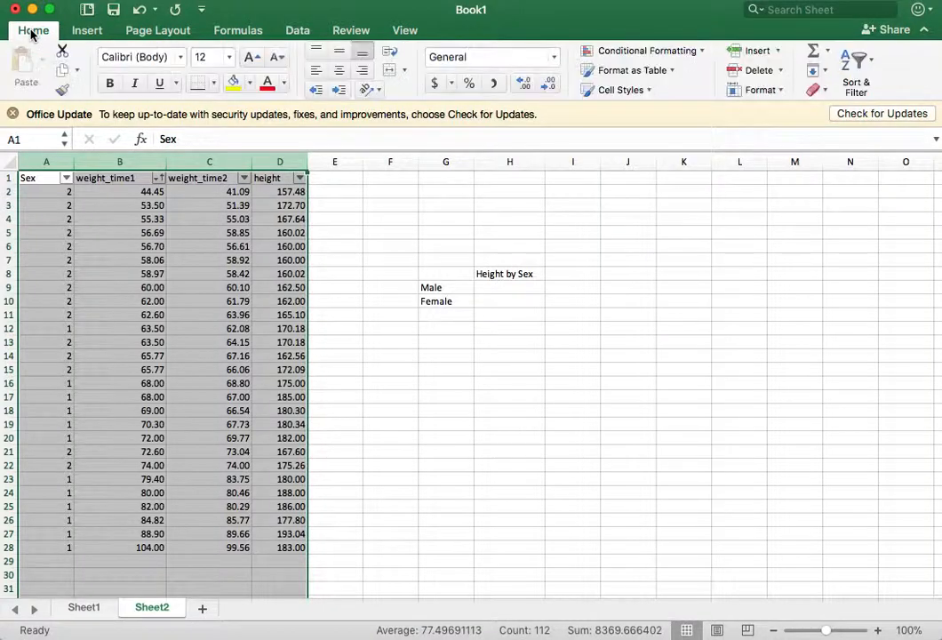
click(870, 62)
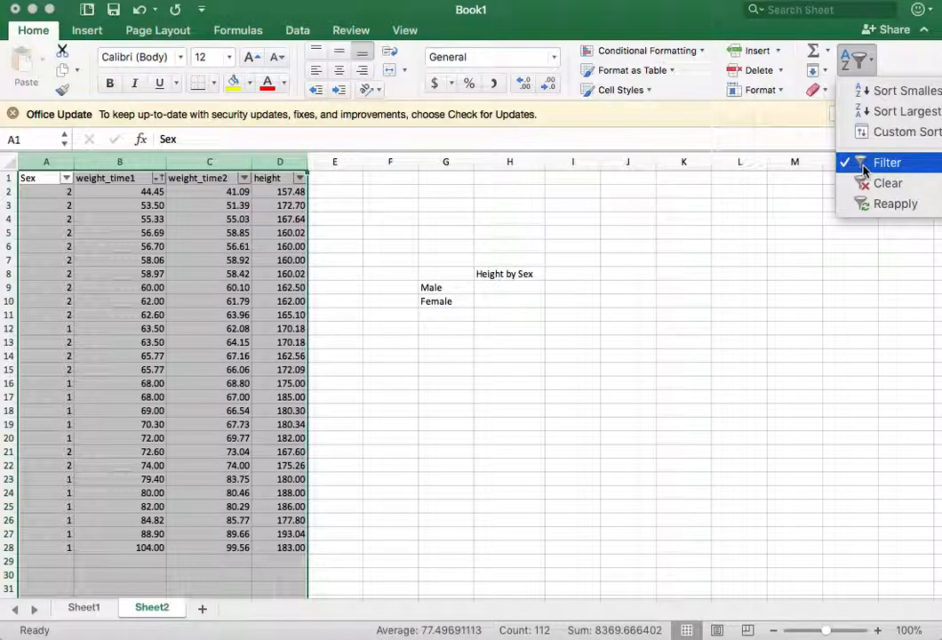
click(372, 267)
click(195, 214)
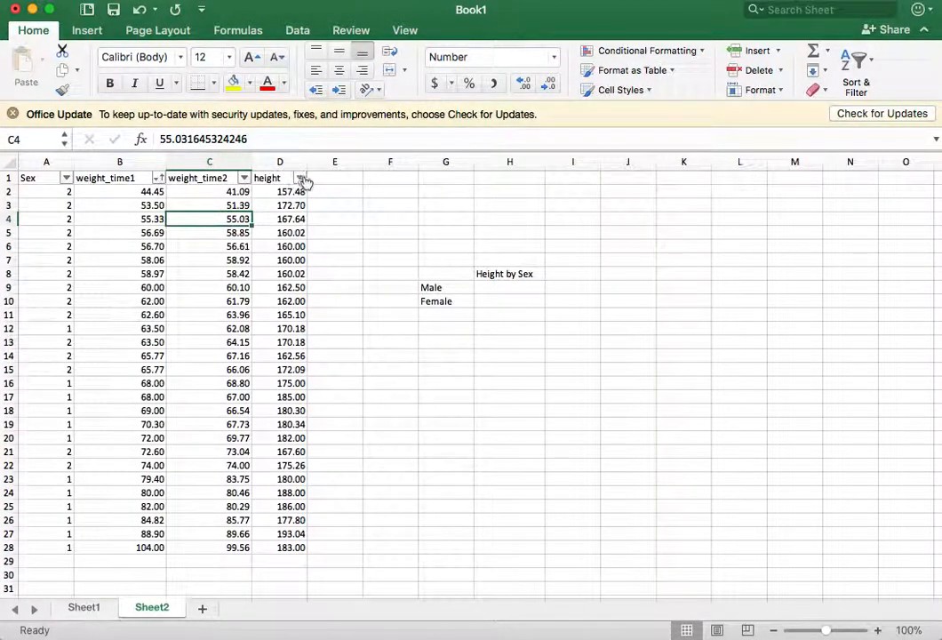
Step: Sort the data rows by the Sex column in ascending order
click(66, 179)
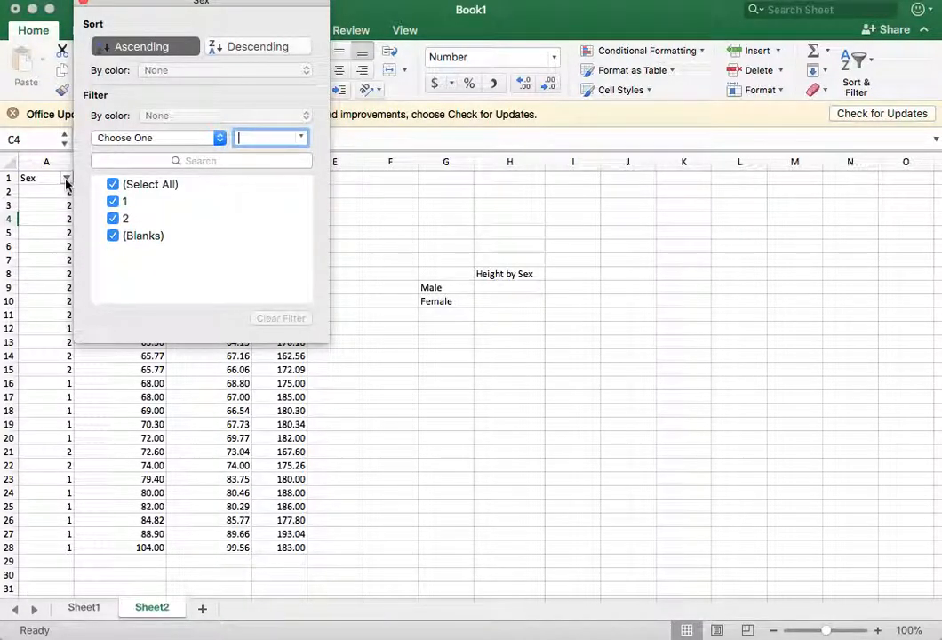
click(142, 47)
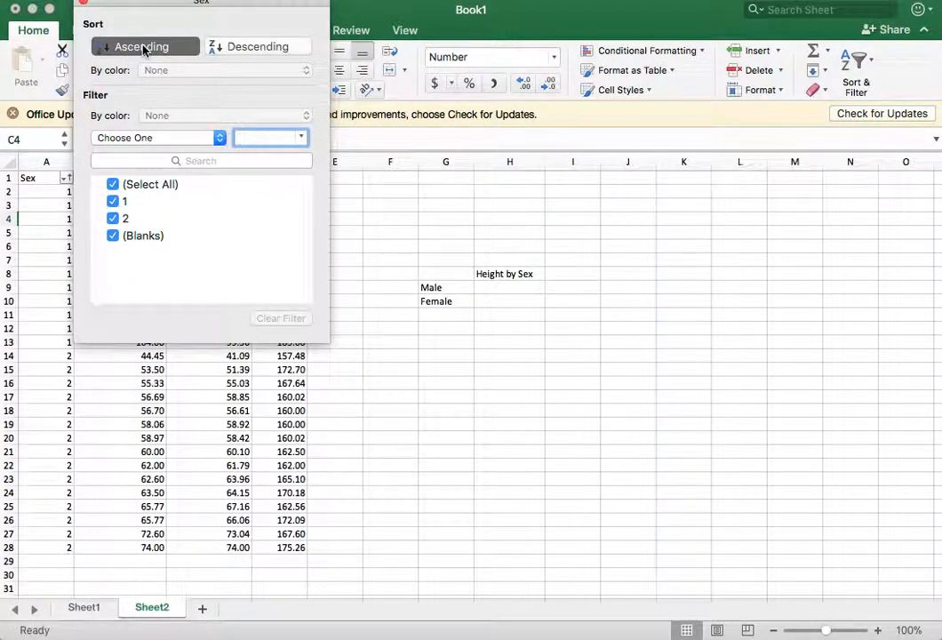
click(82, 6)
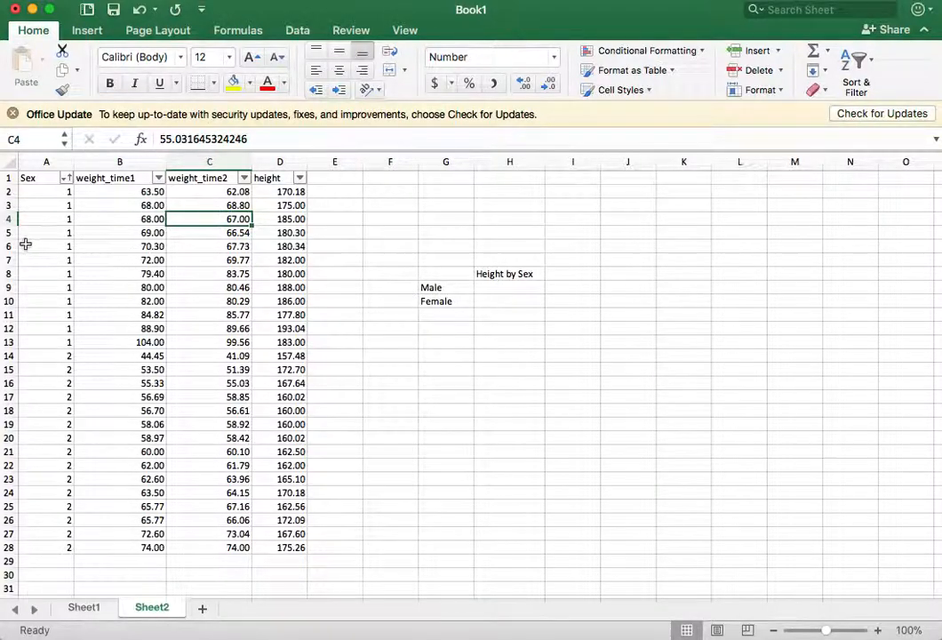
Step: Calculate the male average height in cell H9 with an AVERAGE formula over D2:D13
click(513, 290)
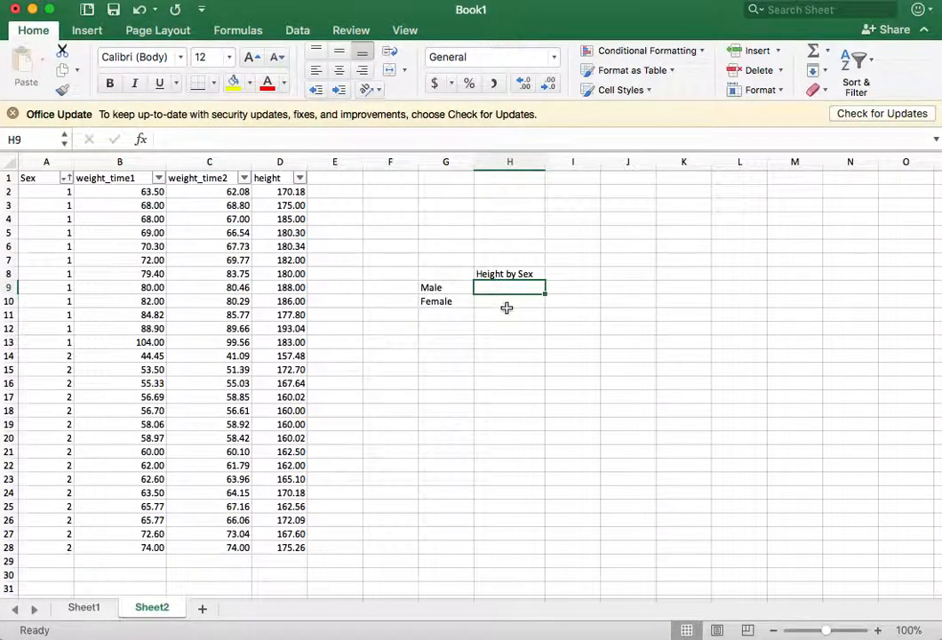
click(494, 301)
click(507, 285)
text(=)
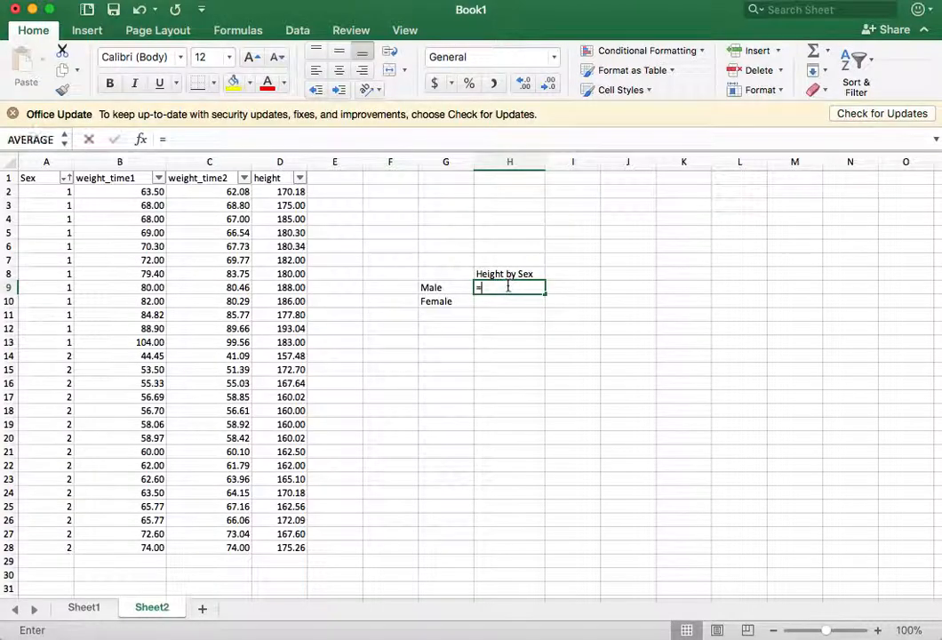
text(aerag)
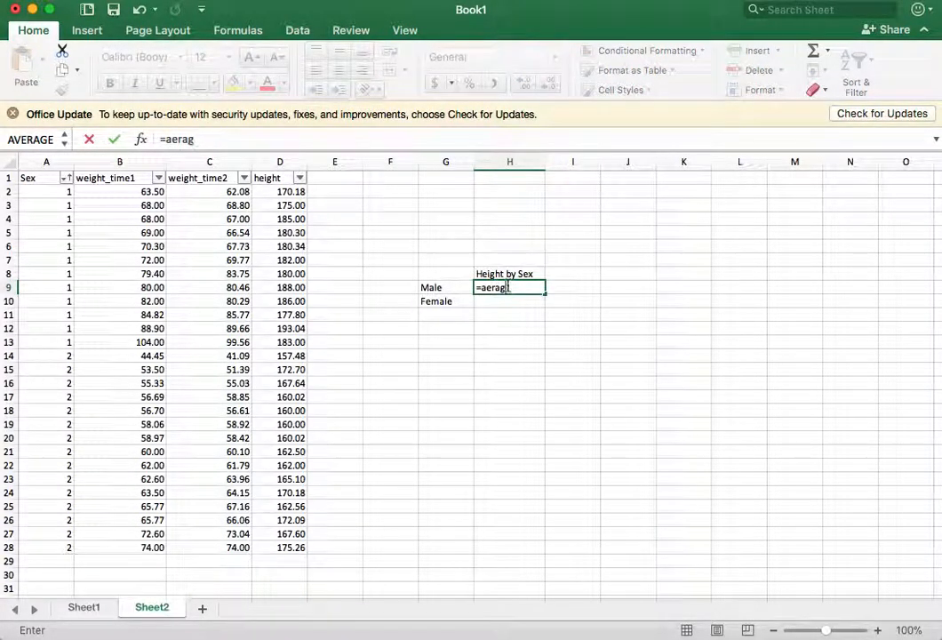
key(BackSpace)
key(BackSpace)
key(BackSpace)
key(BackSpace)
key(BackSpace)
text(ver)
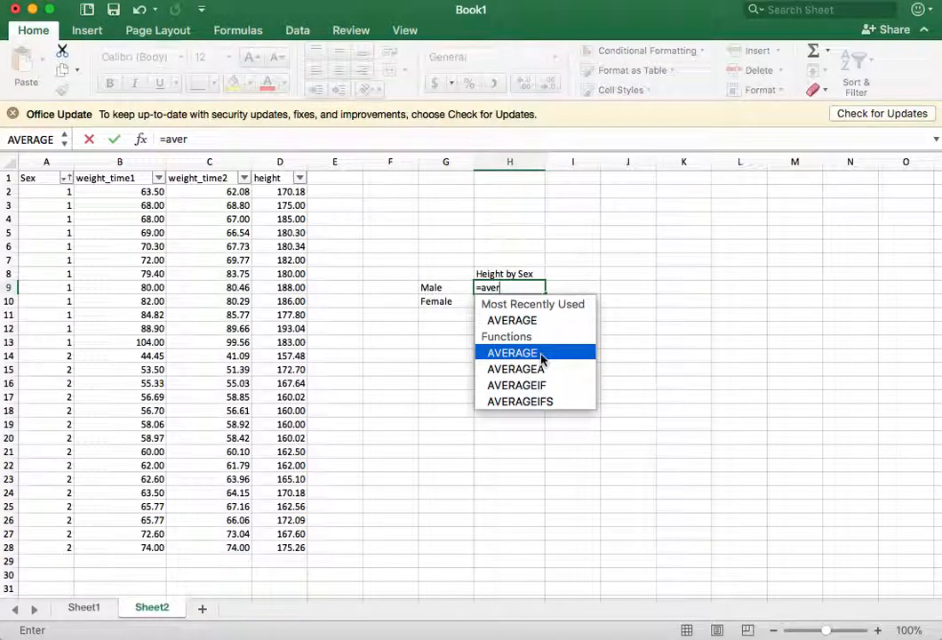
double_click(541, 359)
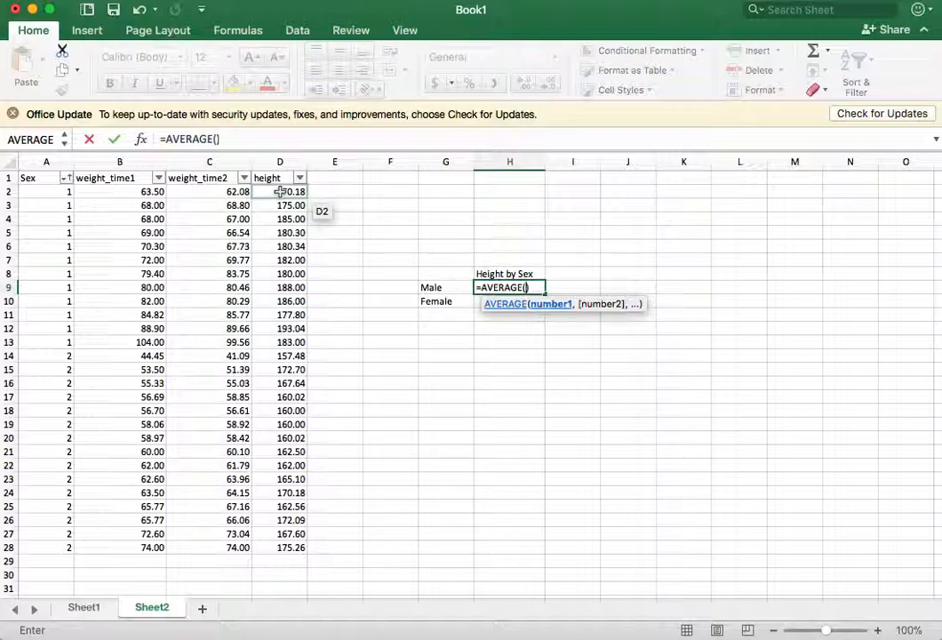
drag(280, 191, 317, 337)
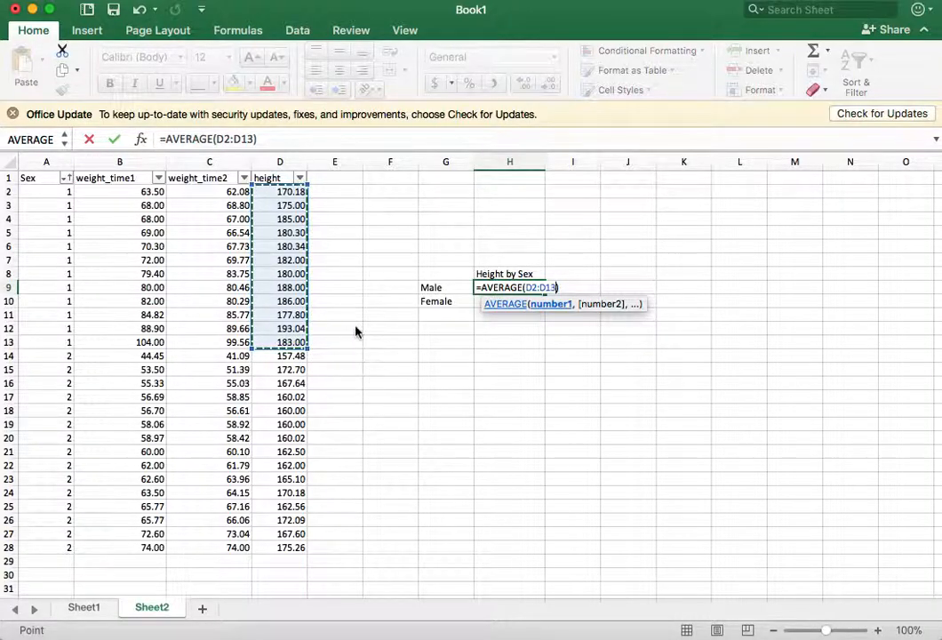
key(Return)
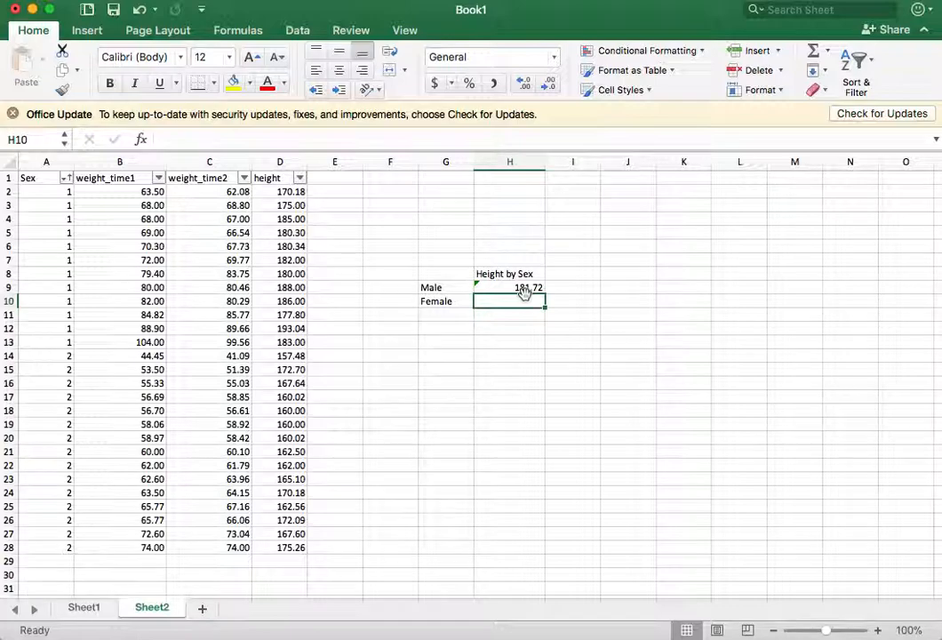
Step: Calculate the female average height in cell H10 with an AVERAGE formula over D14:D28
text(=average)
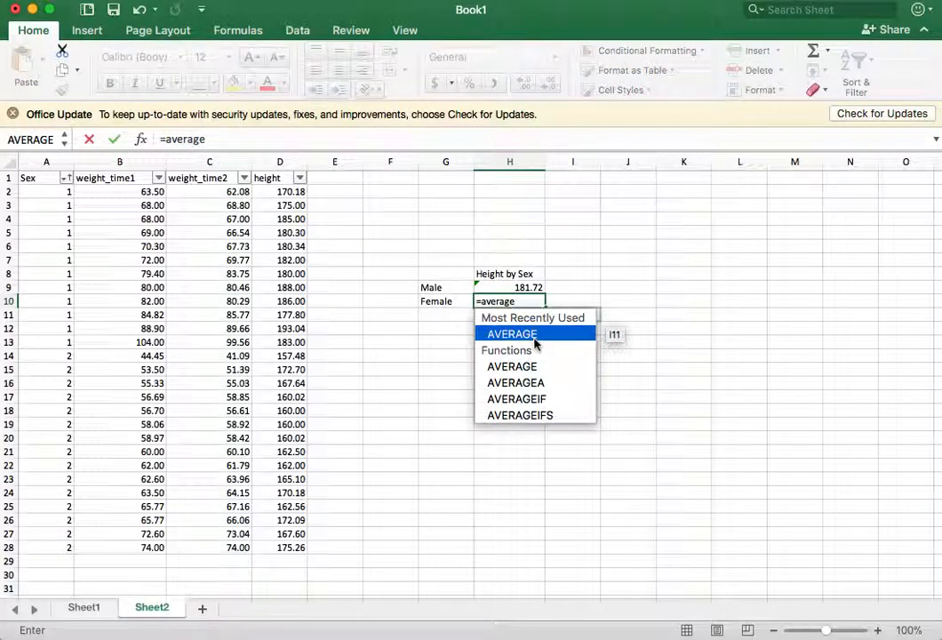
double_click(534, 336)
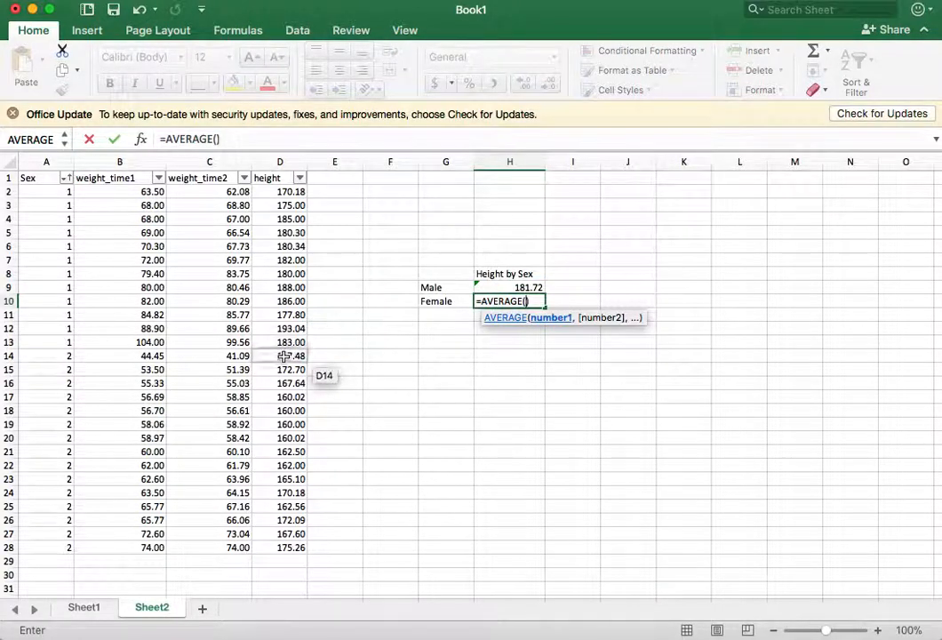
drag(283, 356, 287, 551)
key(Return)
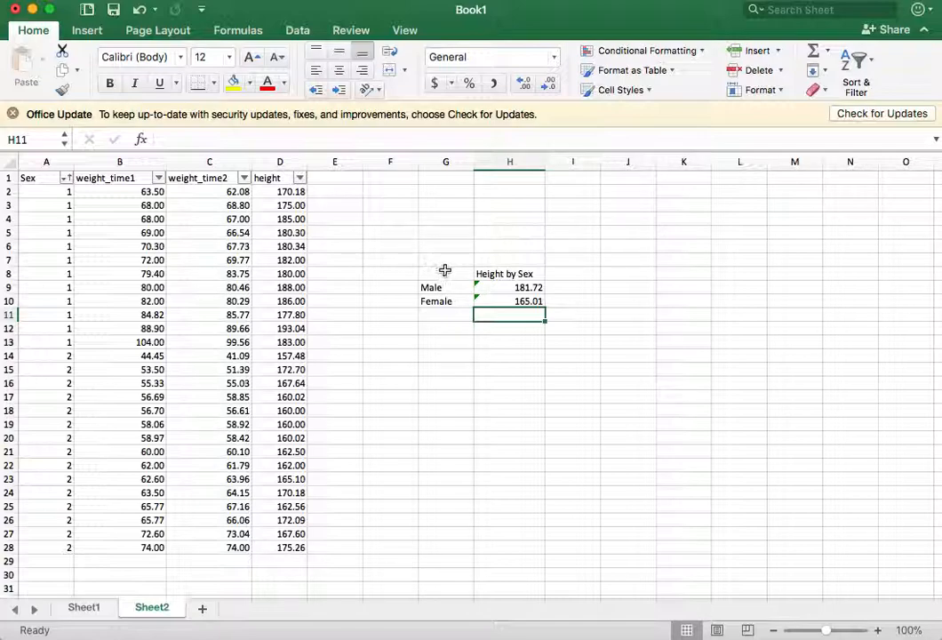
Step: Insert a 2-D clustered column chart from the summary table G8:H10 and place it just below that table
drag(442, 270, 523, 302)
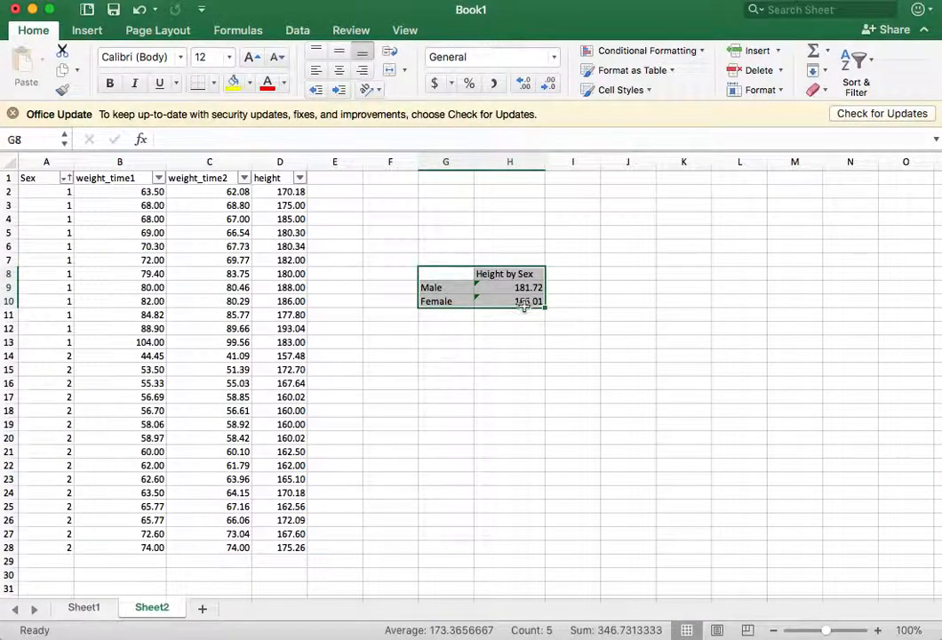
click(87, 32)
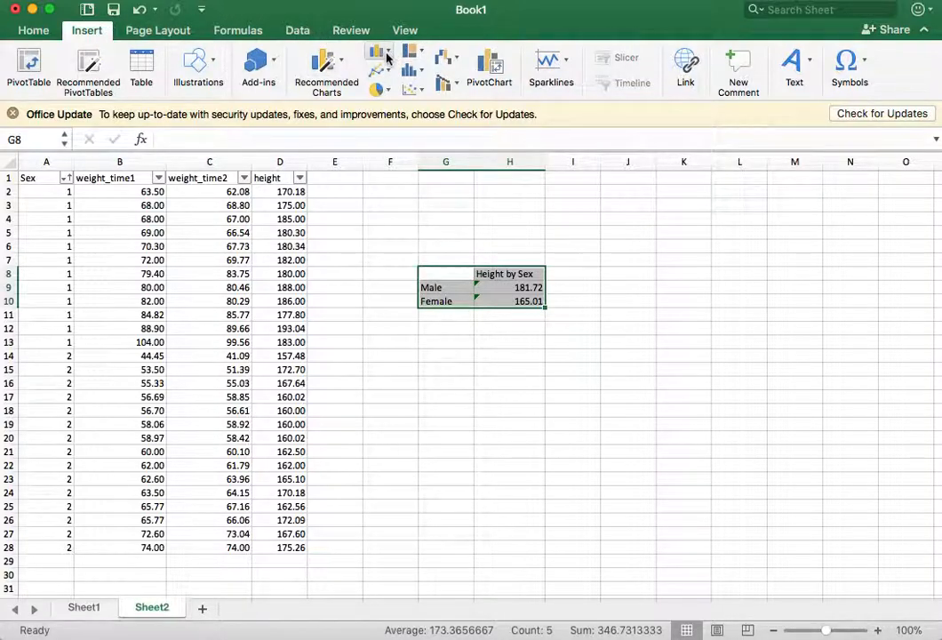
click(385, 55)
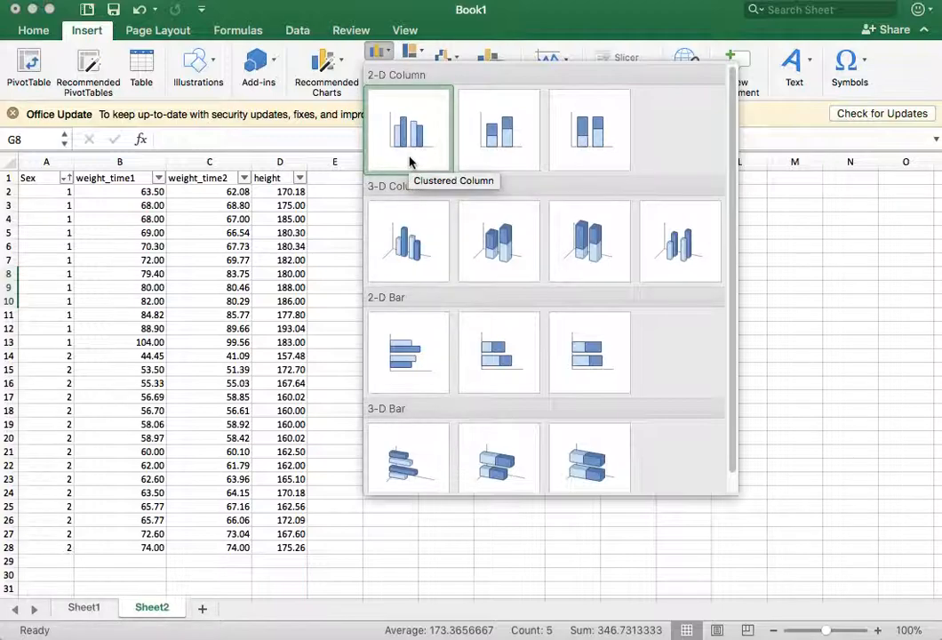
click(427, 126)
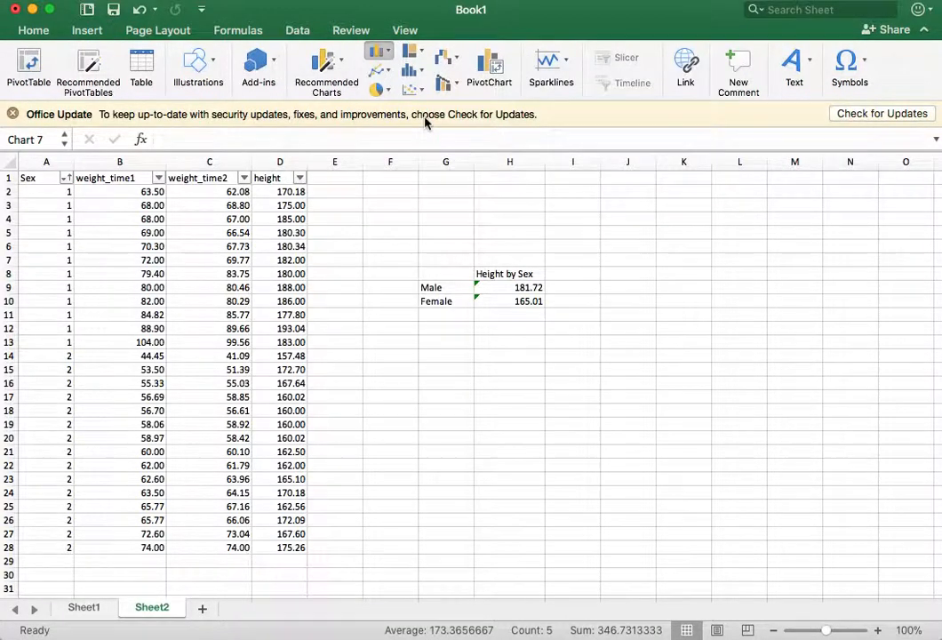
drag(582, 311, 622, 373)
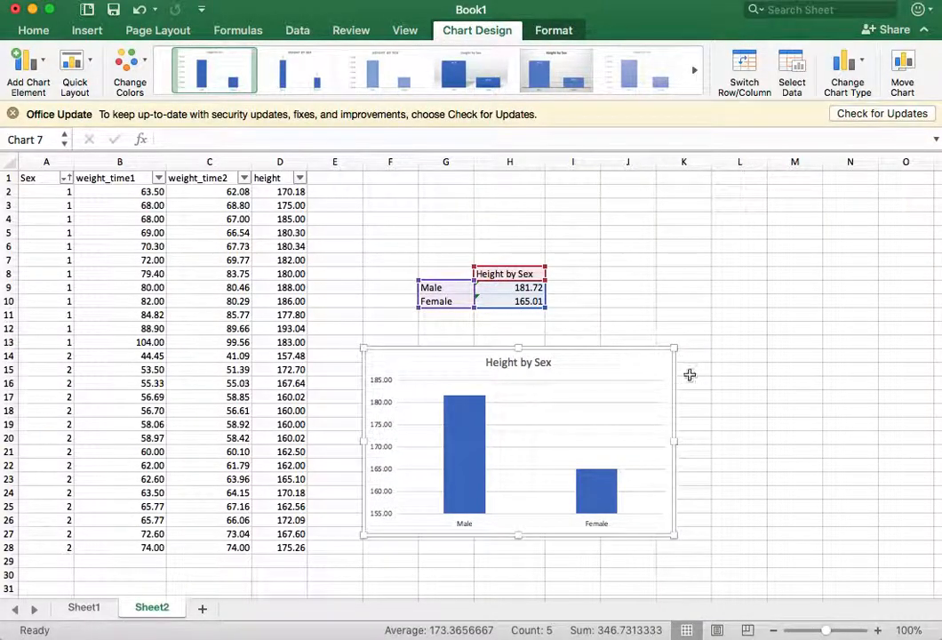
scroll(689, 375, down, 5)
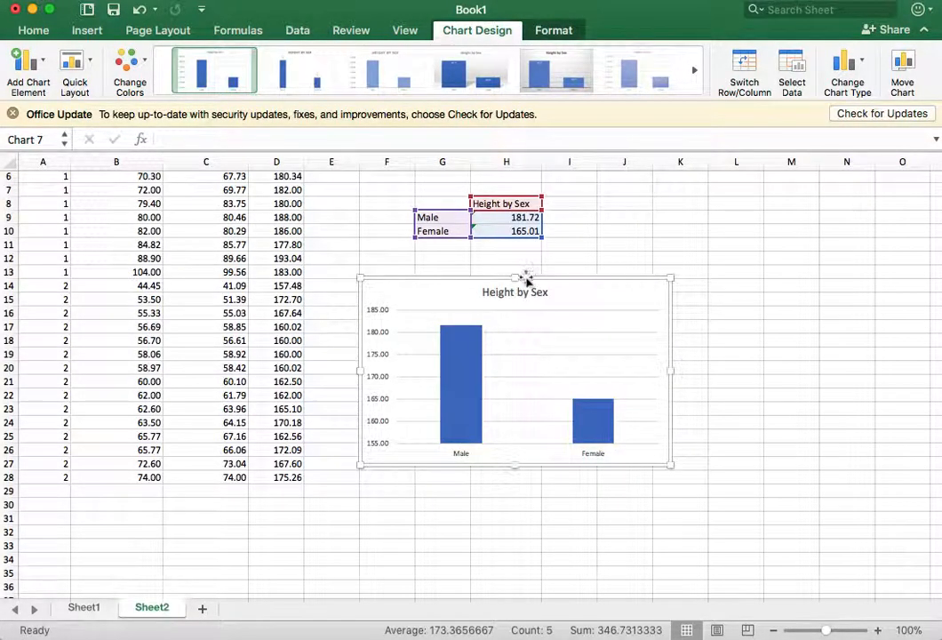
click(500, 294)
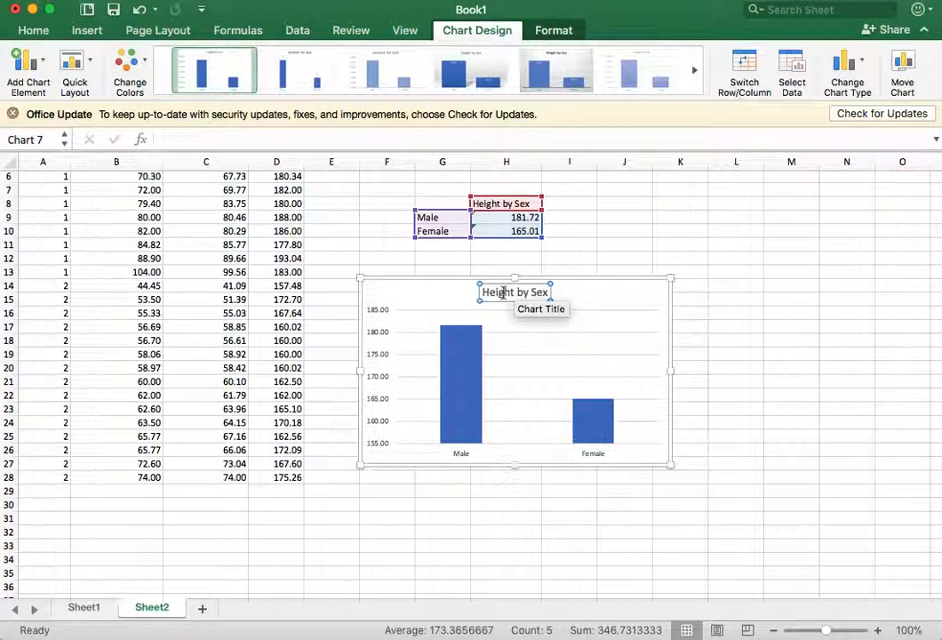
click(502, 293)
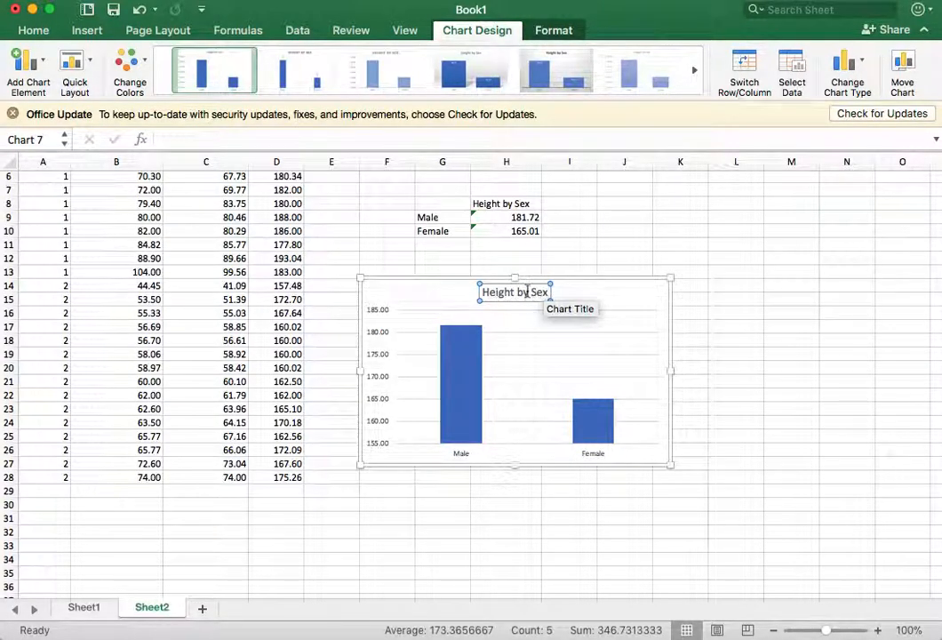
click(396, 295)
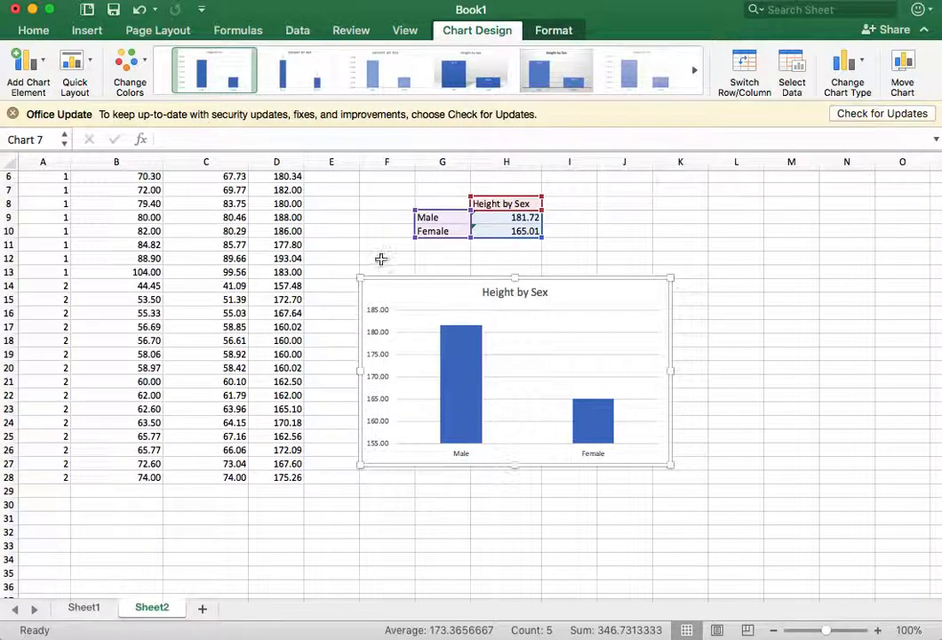
Step: Add a primary vertical axis title to the chart reading "Height (cm)"
click(377, 359)
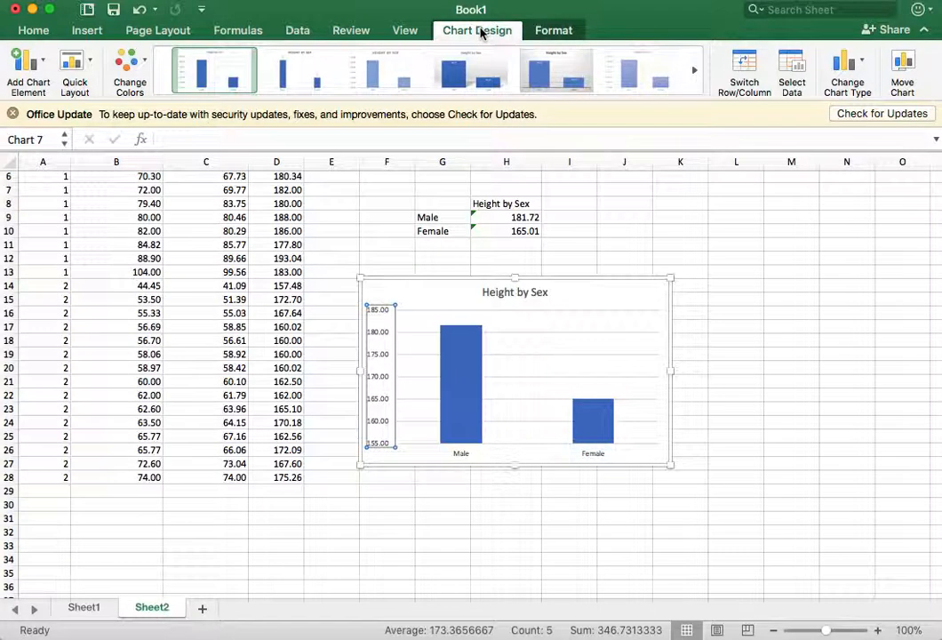
click(33, 69)
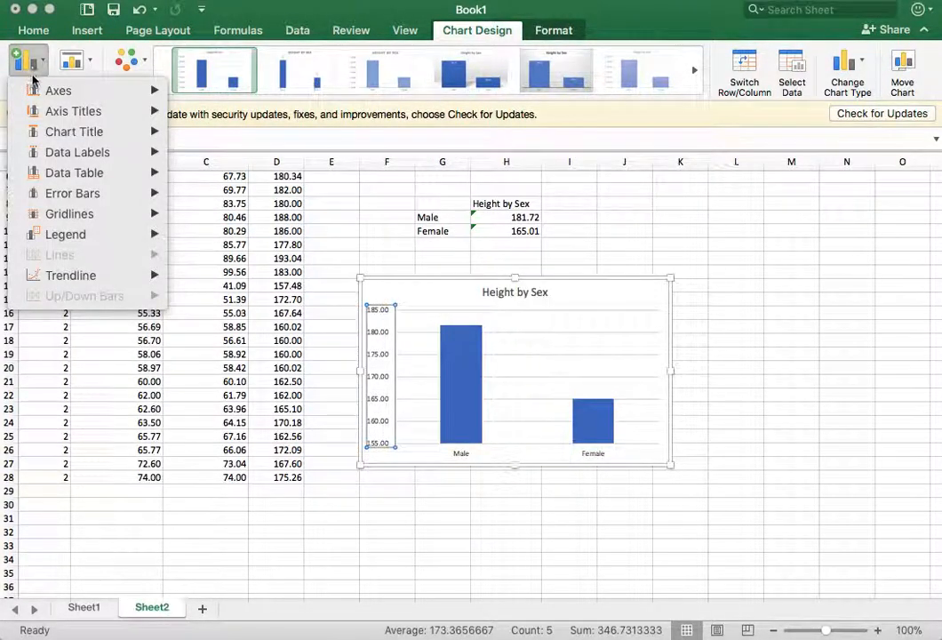
mouse_move(50, 115)
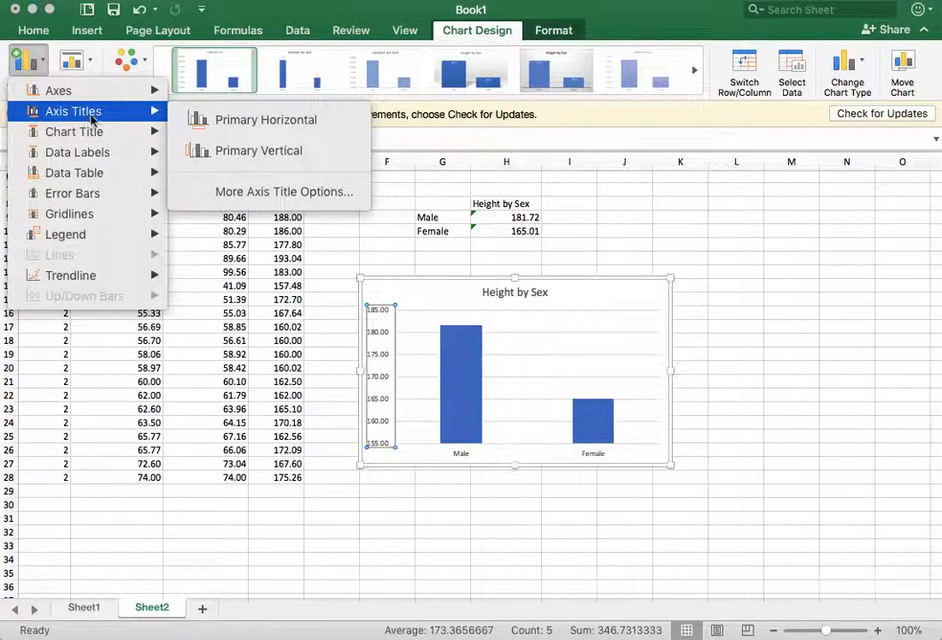
click(268, 156)
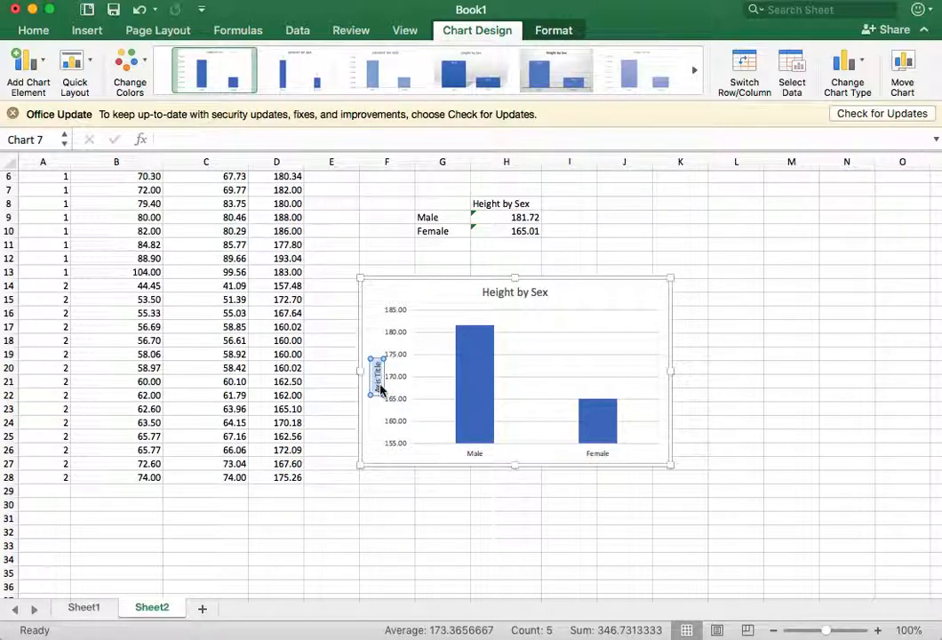
text(Height (cm)
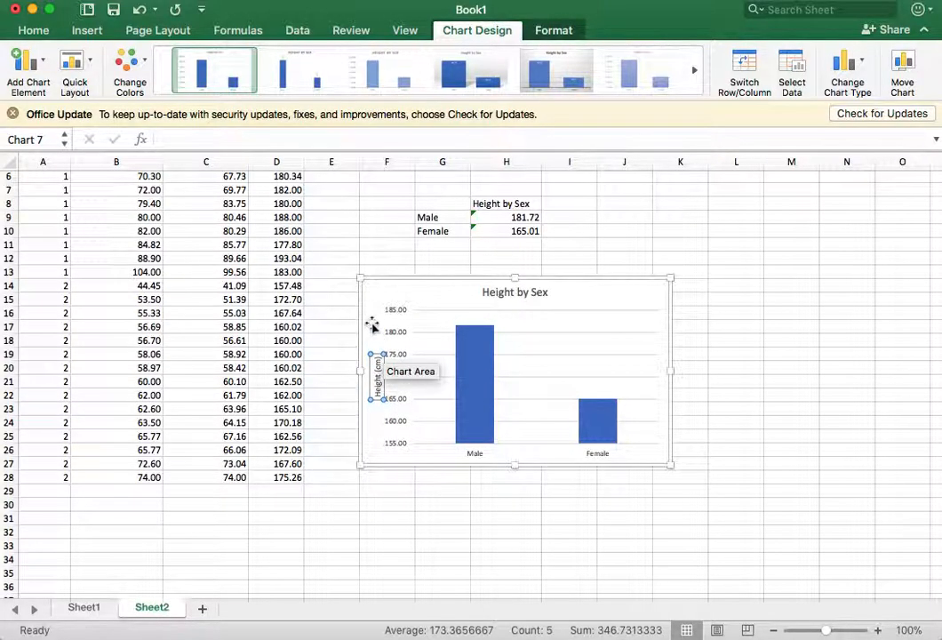
click(626, 292)
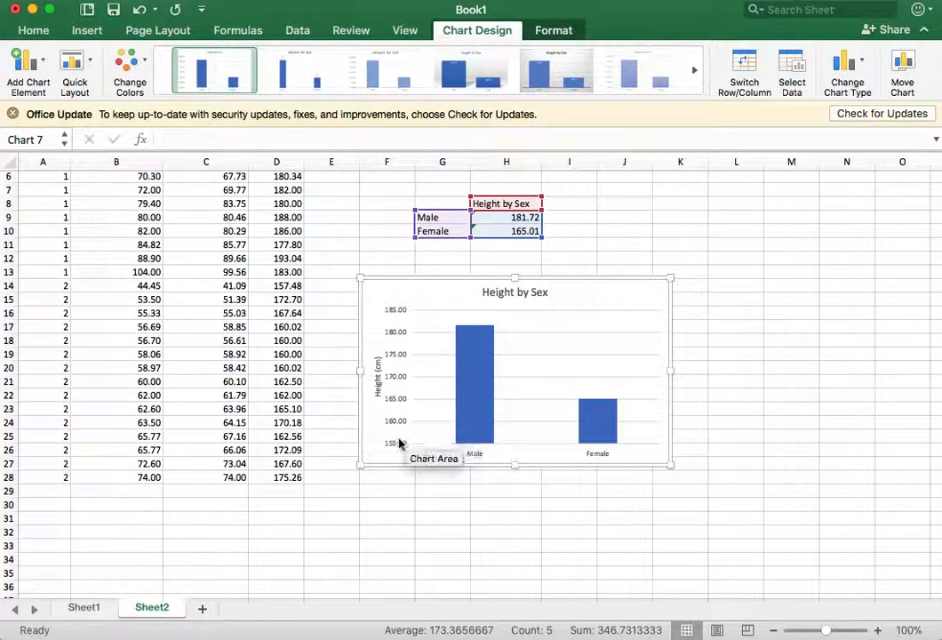
Step: Try a minimum bound of 150 on the chart's vertical axis and settle on 100
click(393, 341)
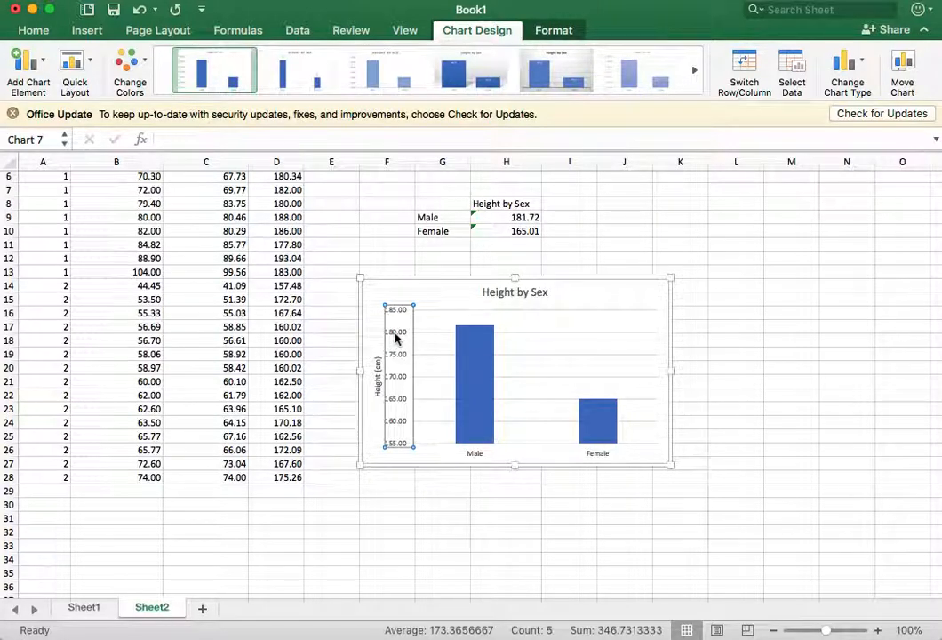
double_click(396, 338)
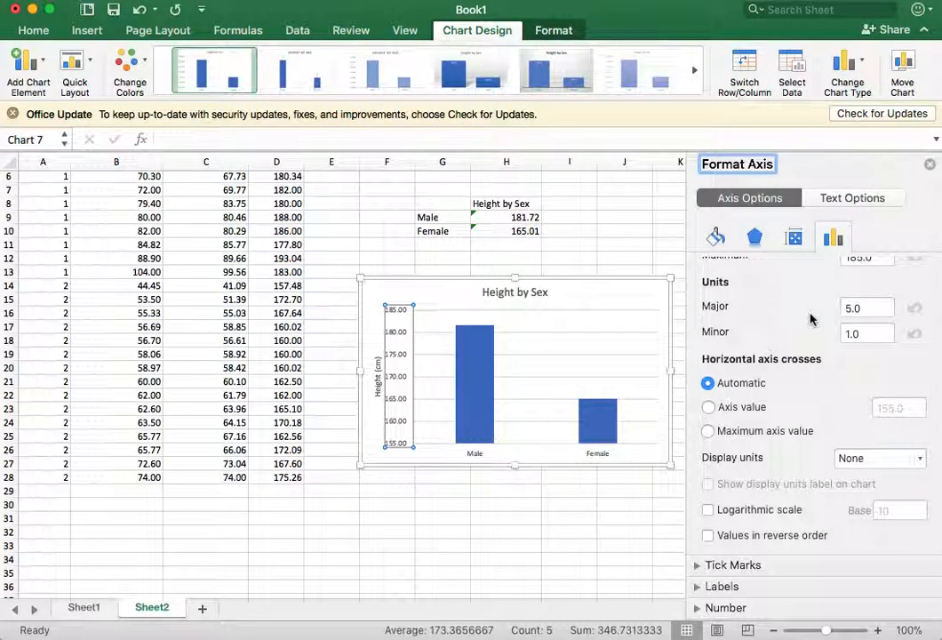
scroll(811, 318, up, 3)
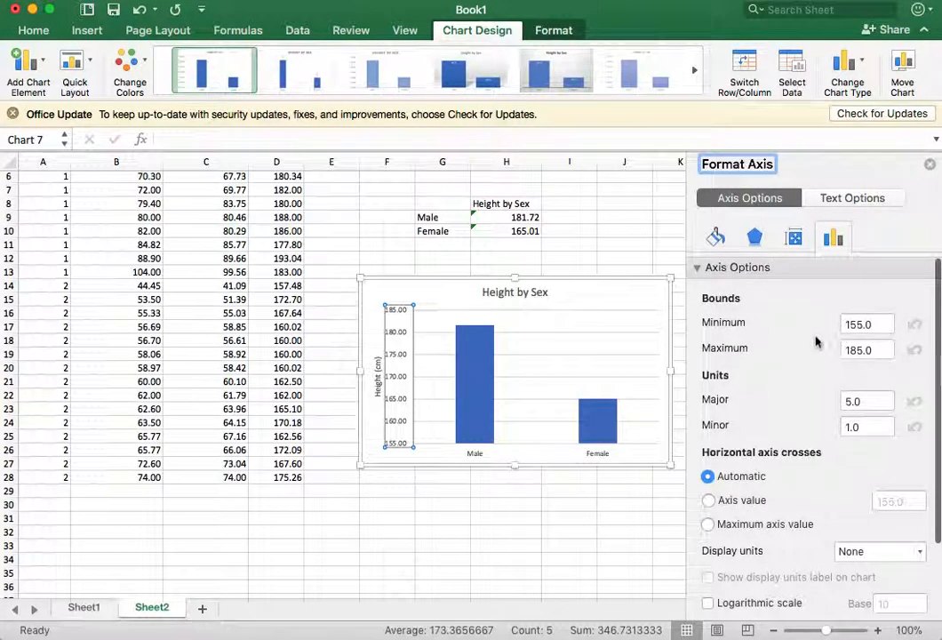
click(878, 323)
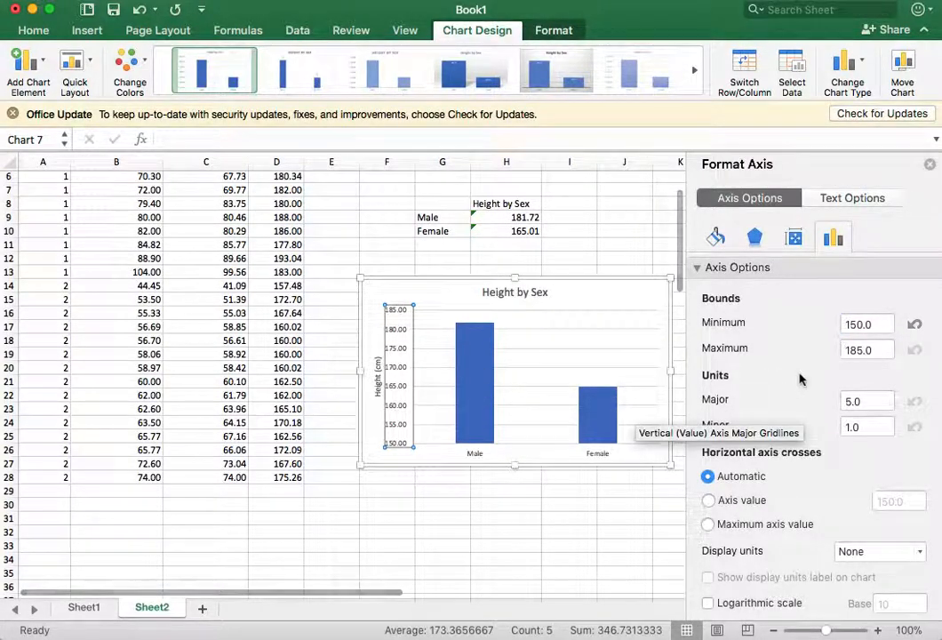
double_click(874, 325)
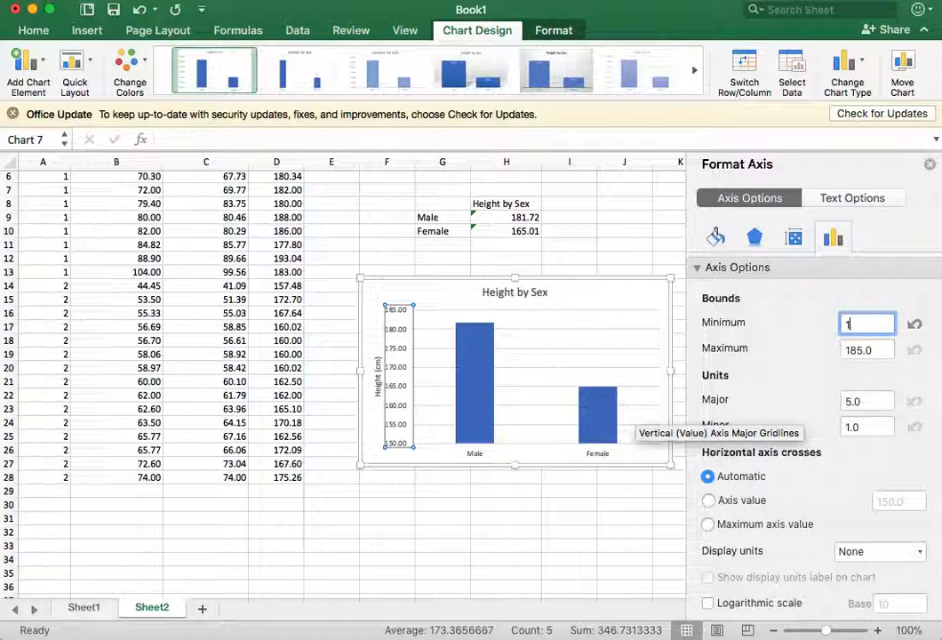
key(Return)
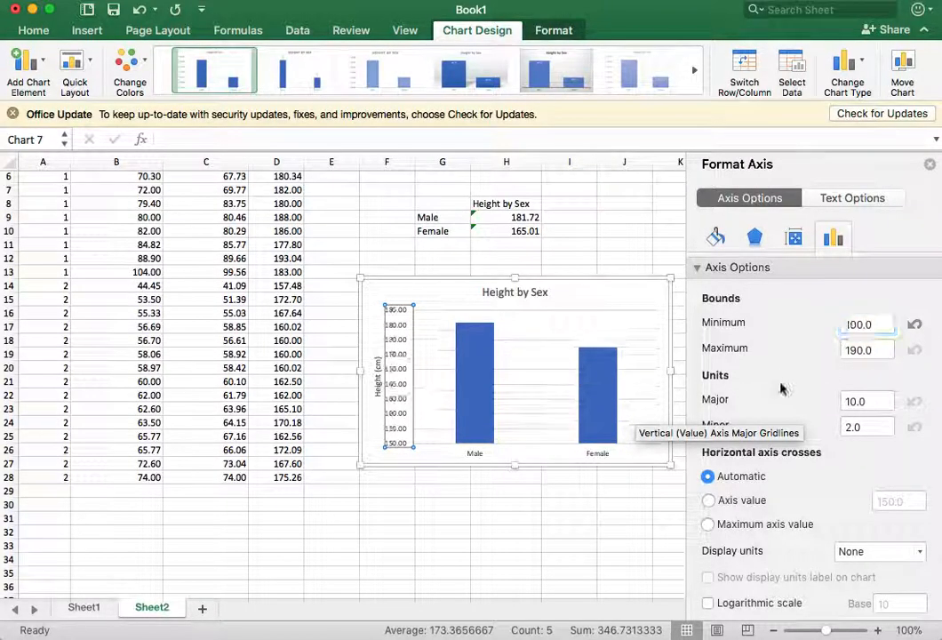
click(869, 349)
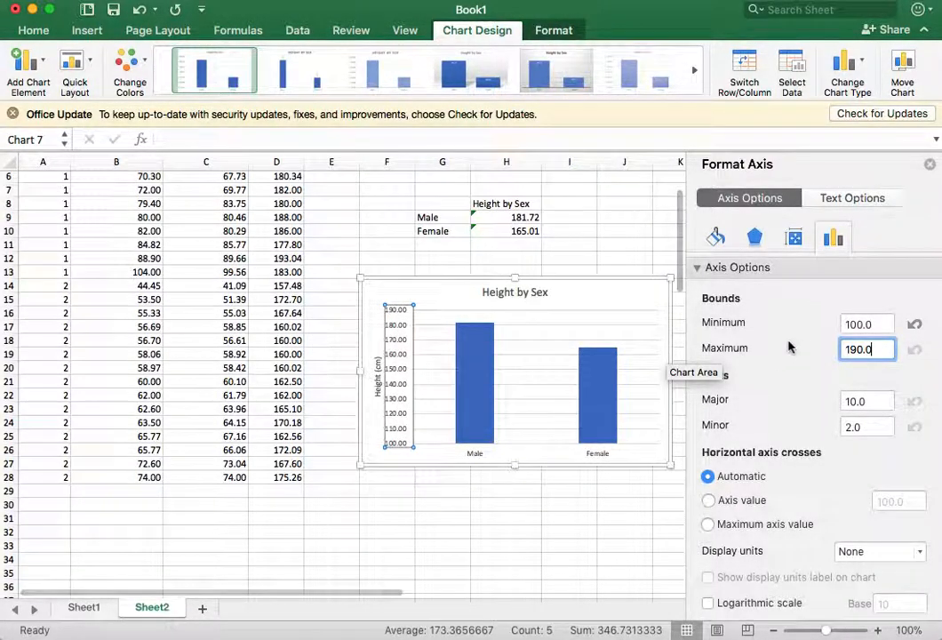
Step: Format the vertical axis numbers of the height chart to 1 decimal place
scroll(790, 347, down, 3)
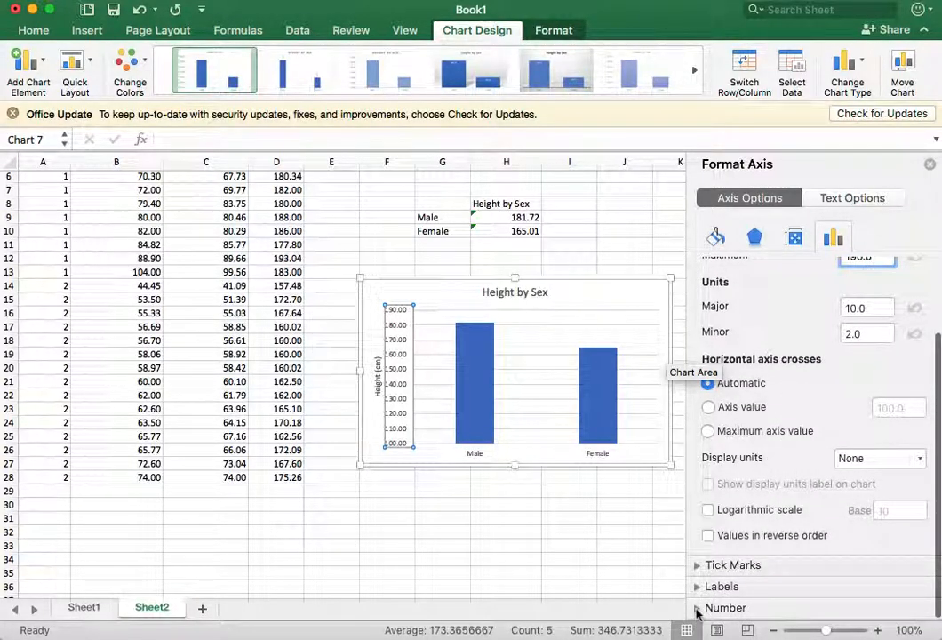
click(698, 609)
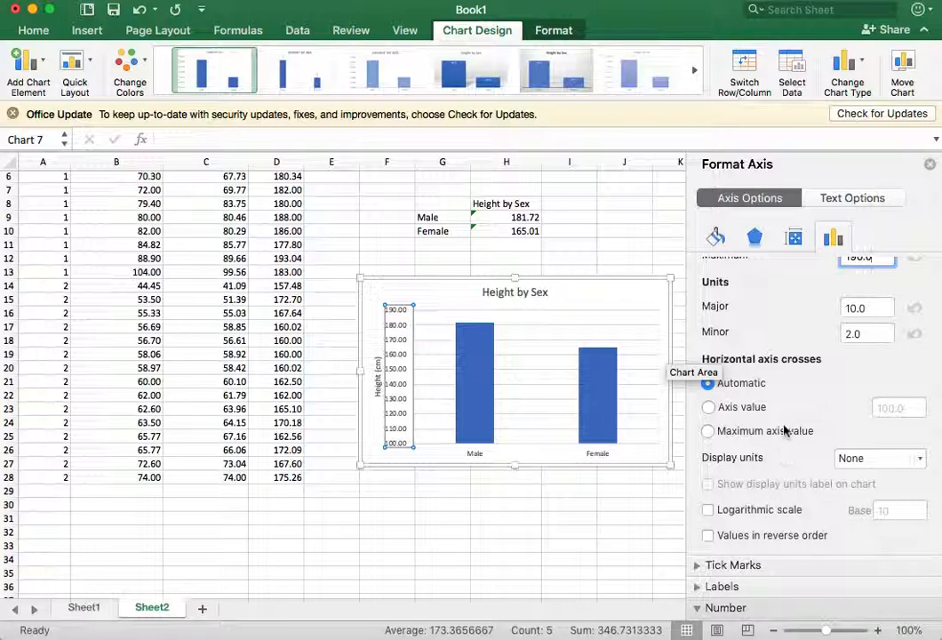
scroll(785, 430, down, 5)
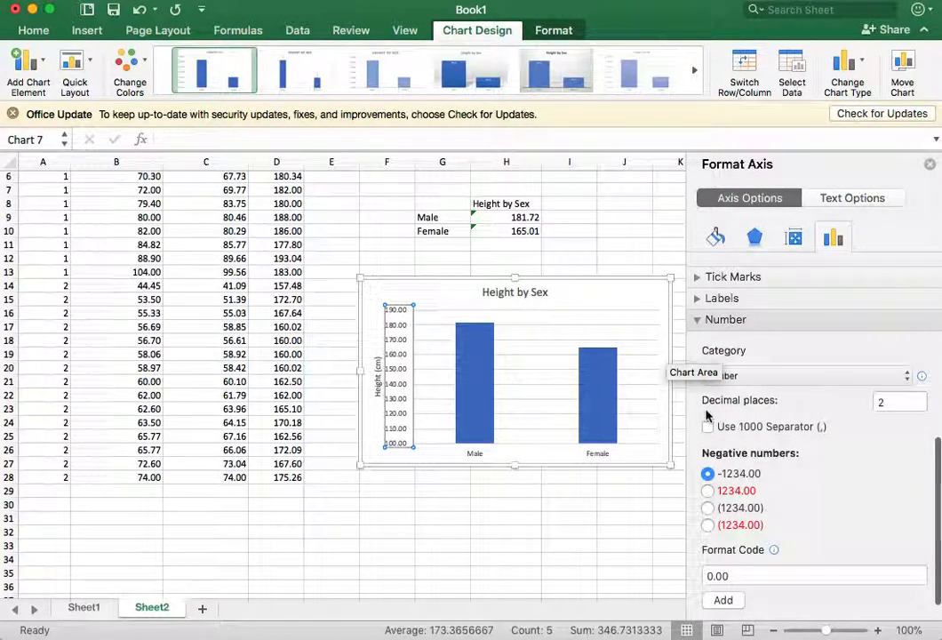
click(900, 404)
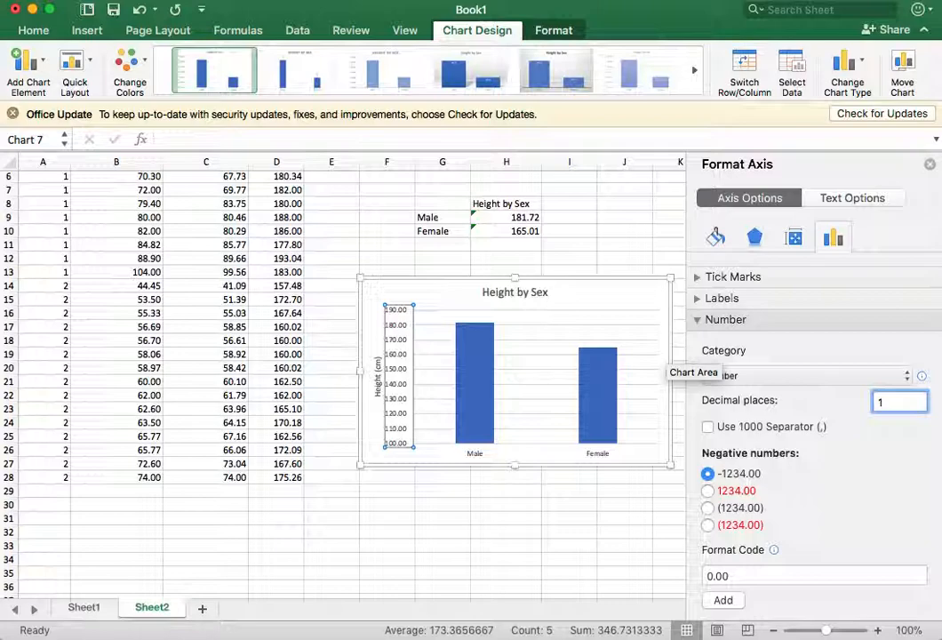
key(Return)
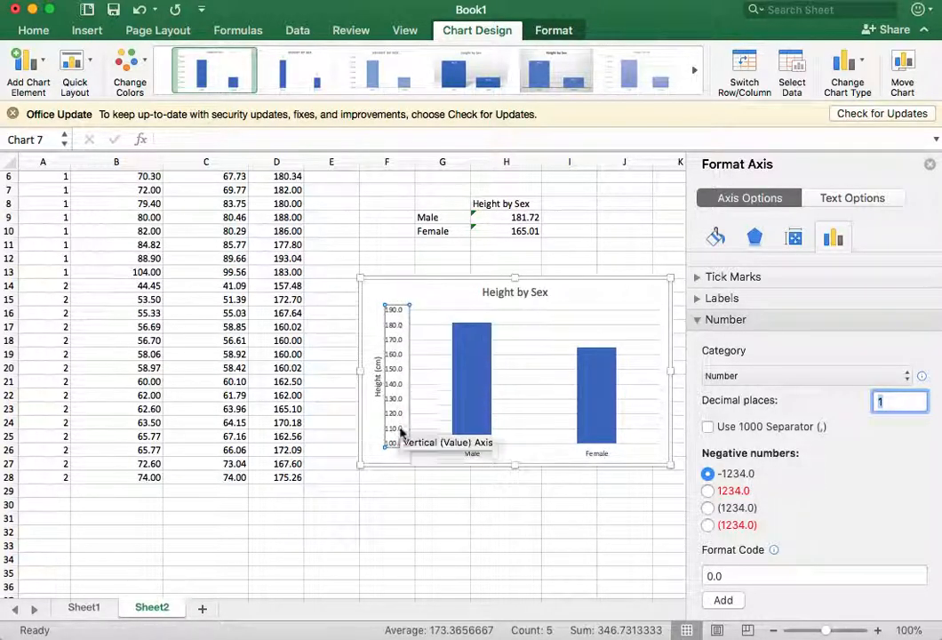
Step: Try 0 decimal places on the vertical axis numbers, restore 1 decimal place and leave the axis formatting
click(896, 400)
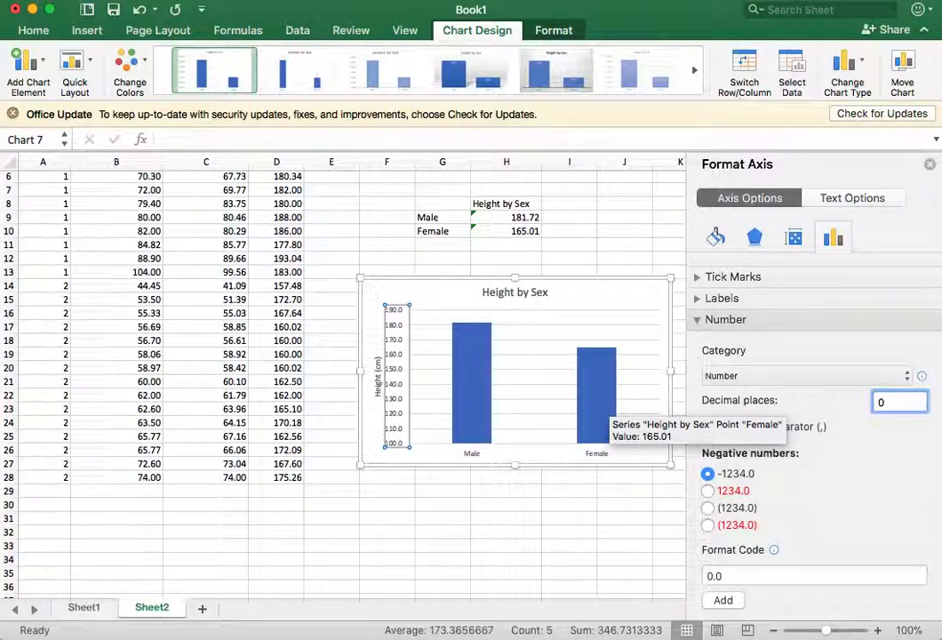
key(Return)
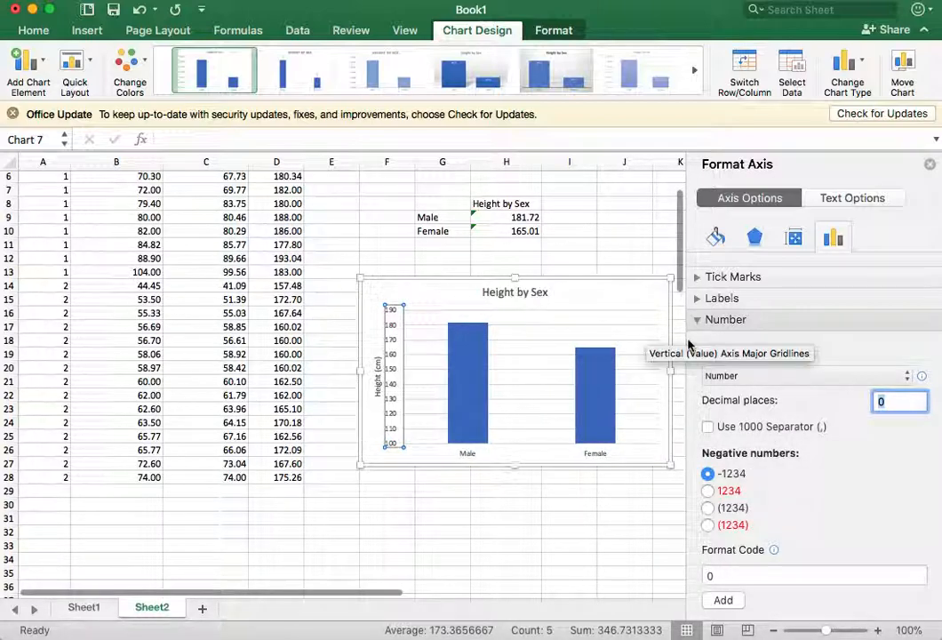
key(BackSpace)
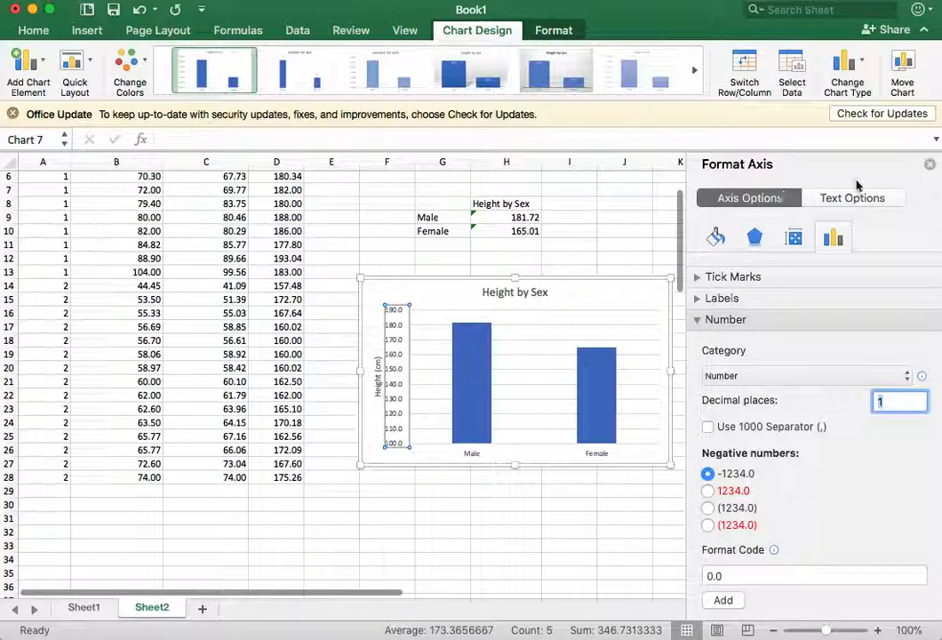
click(930, 164)
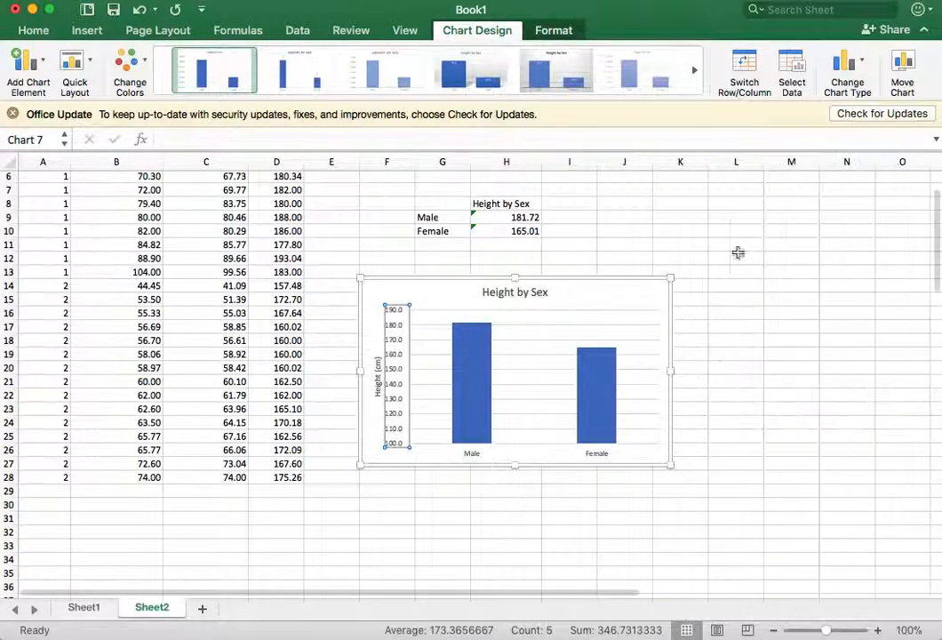